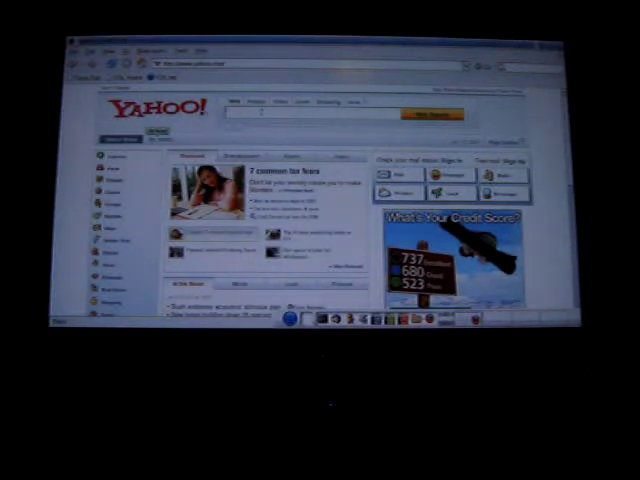
pyautogui.scroll(-5, 320, 220)
pyautogui.scroll(-3, 320, 220)
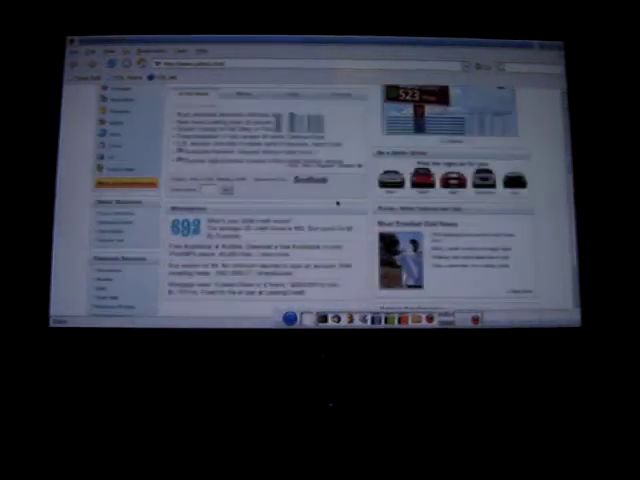
pyautogui.scroll(5, 320, 220)
pyautogui.scroll(3, 320, 220)
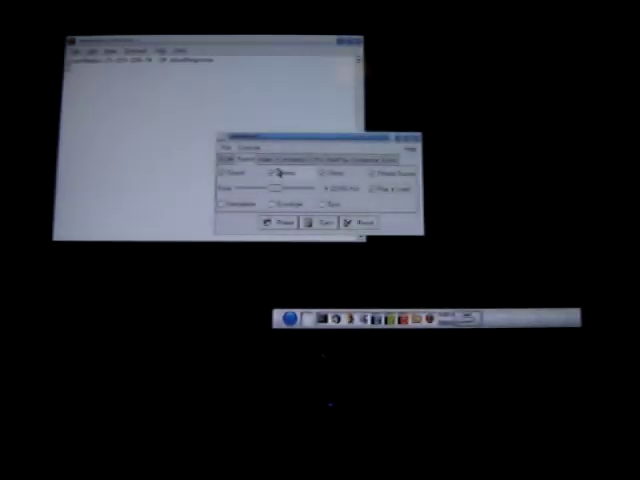
# Glance at the Video settings, then browse for a ROM from the ROM tab
pyautogui.click(275, 160)
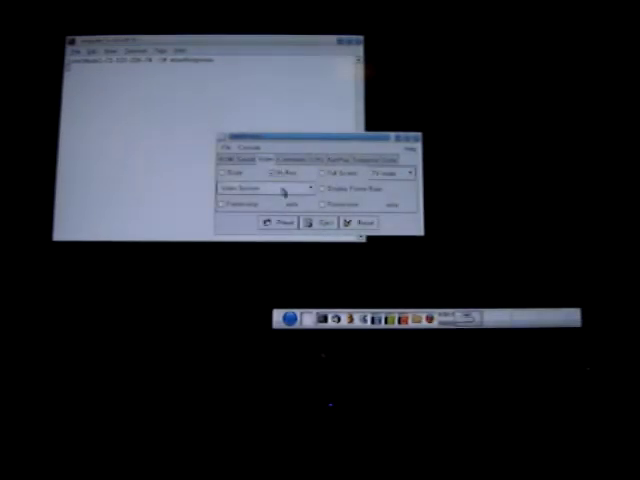
pyautogui.click(232, 162)
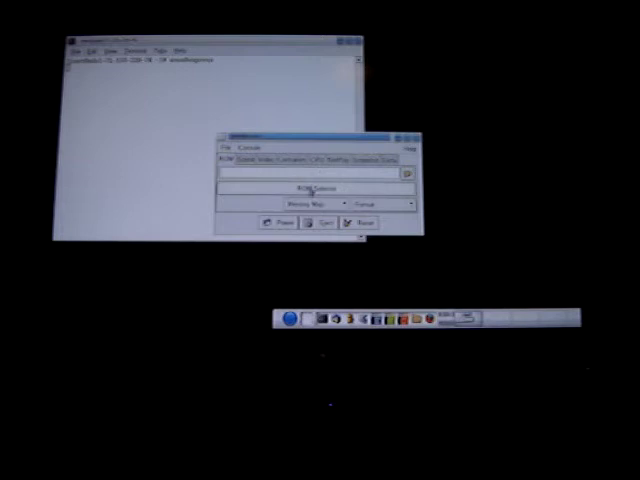
pyautogui.click(407, 175)
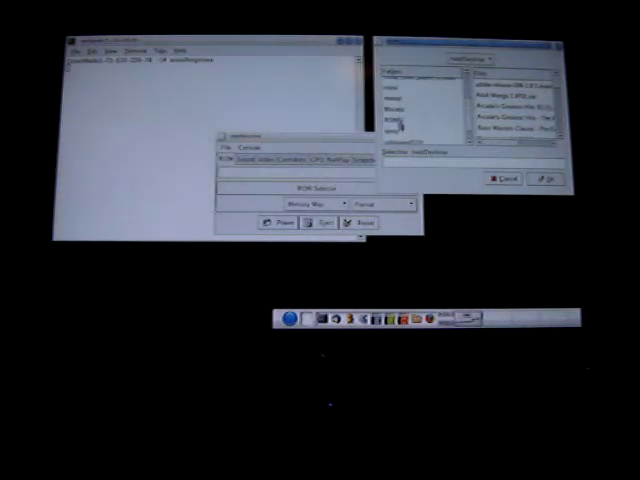
# Open the ROMS folder and pick the Super Mario All-Stars + World ROM
pyautogui.doubleClick(400, 124)
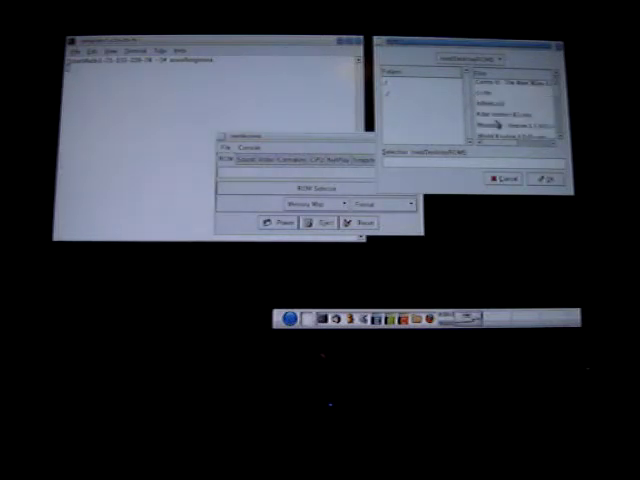
pyautogui.scroll(-2, 497, 123)
pyautogui.scroll(-2, 497, 123)
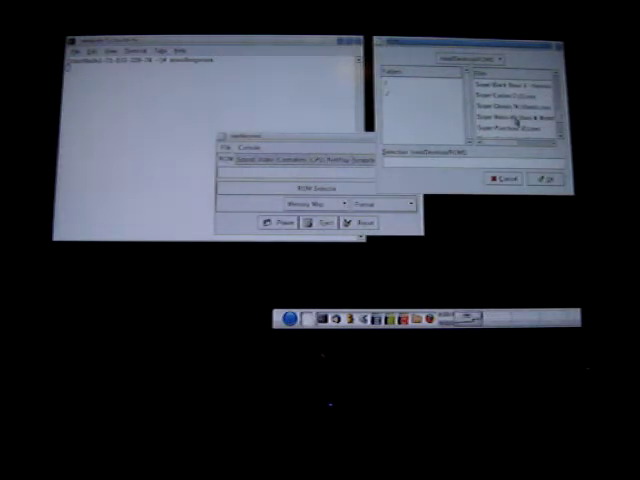
pyautogui.doubleClick(515, 121)
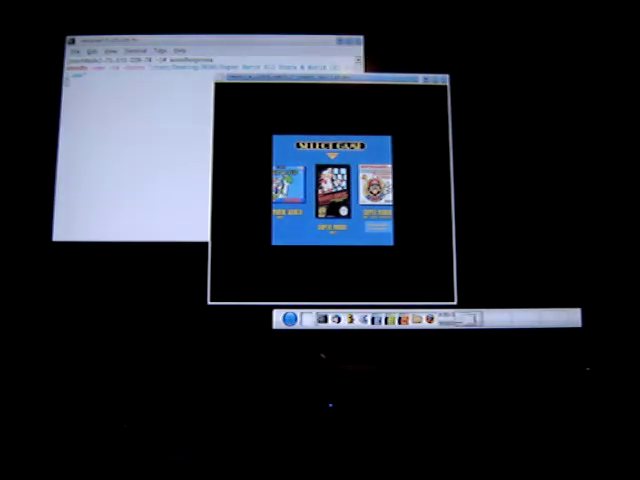
# Launch Super Mario Bros. from the All-Stars Select Game screen
pyautogui.press('Return')
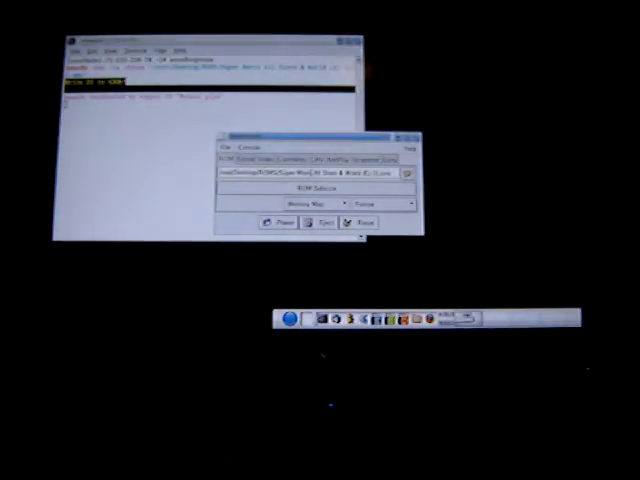
# Choose the Tekken 2 zip from the ROMS folder and load it
pyautogui.click(406, 172)
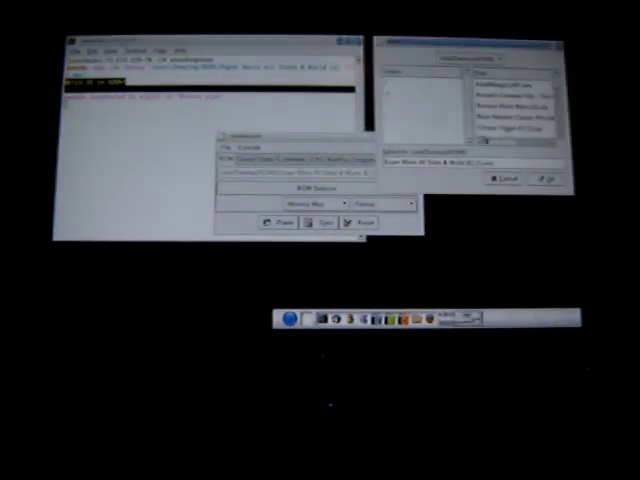
pyautogui.scroll(-5, 505, 115)
pyautogui.scroll(-5, 505, 115)
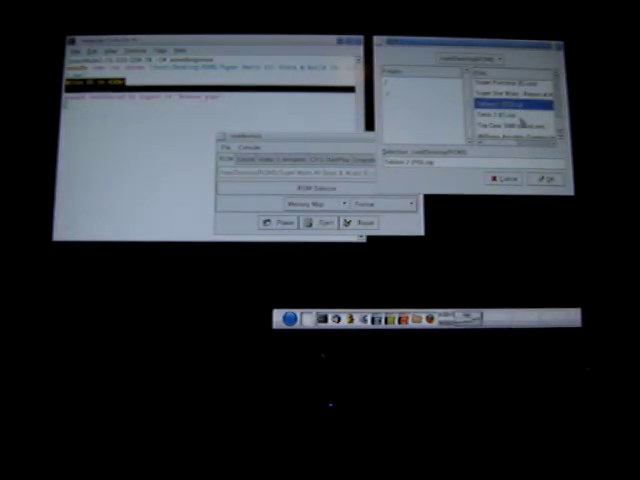
pyautogui.click(548, 178)
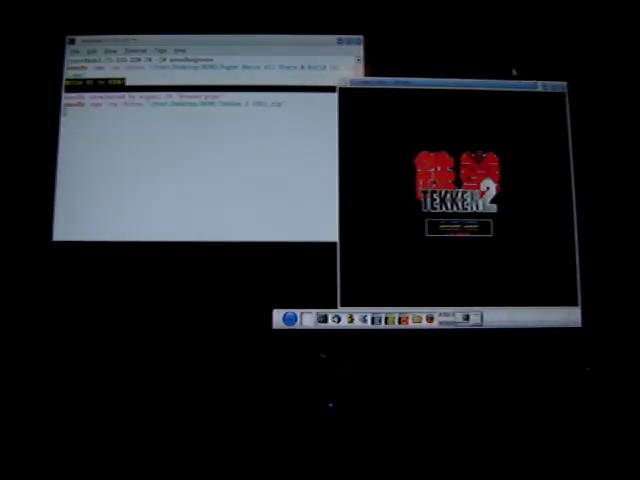
# Press Start to leave the Tekken 2 title screen
pyautogui.press('Return')
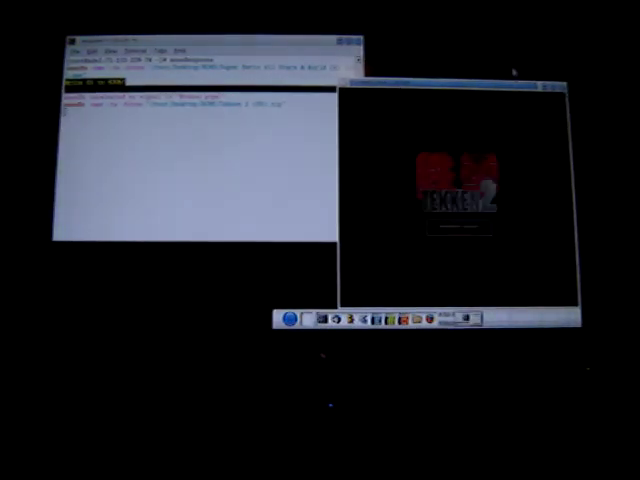